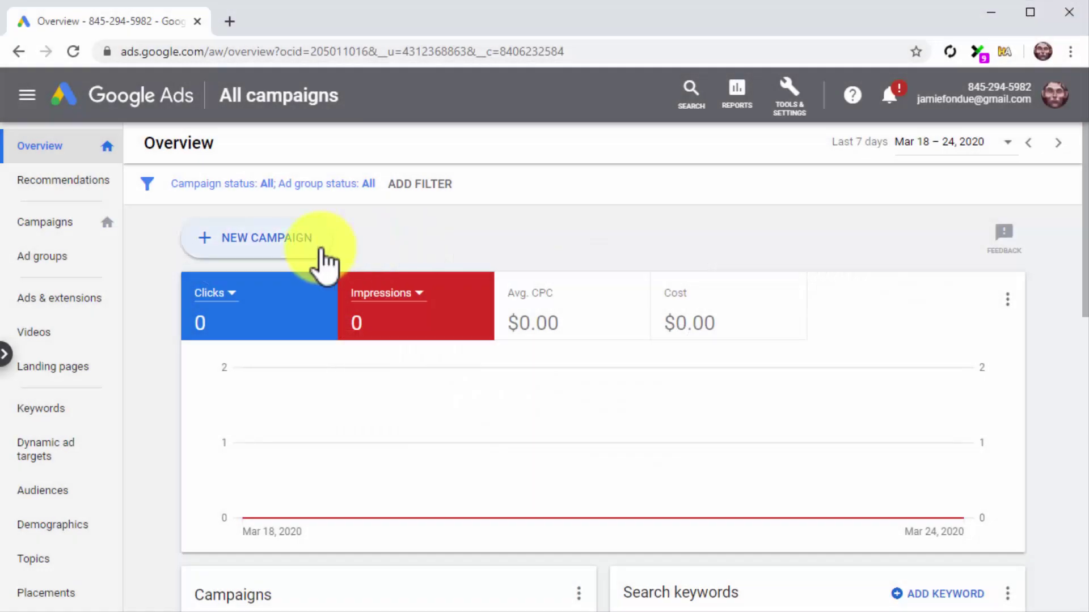
Begin a Video campaign with the Product and brand consideration goal and Influence consideration subtype.
{"action": "left_click", "coordinate": [321, 250]}
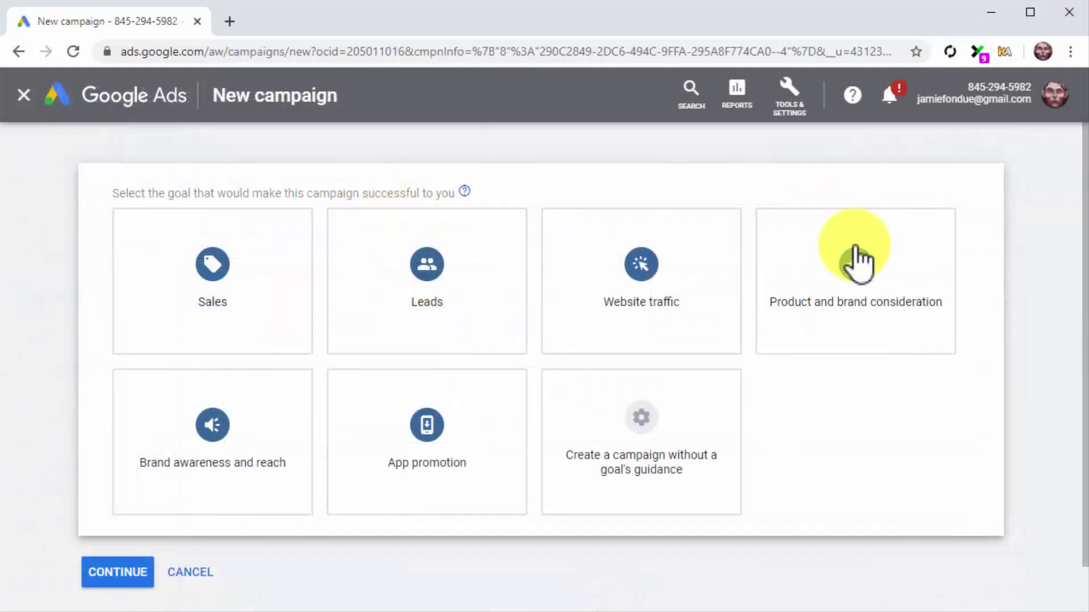
{"action": "left_click", "coordinate": [935, 324]}
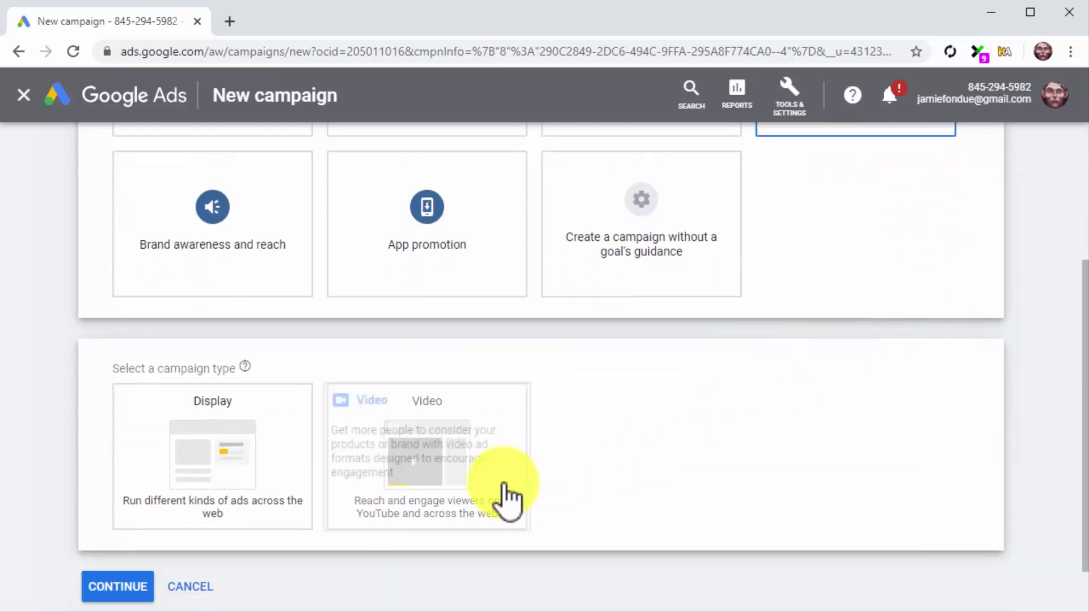
{"action": "left_click", "coordinate": [504, 499]}
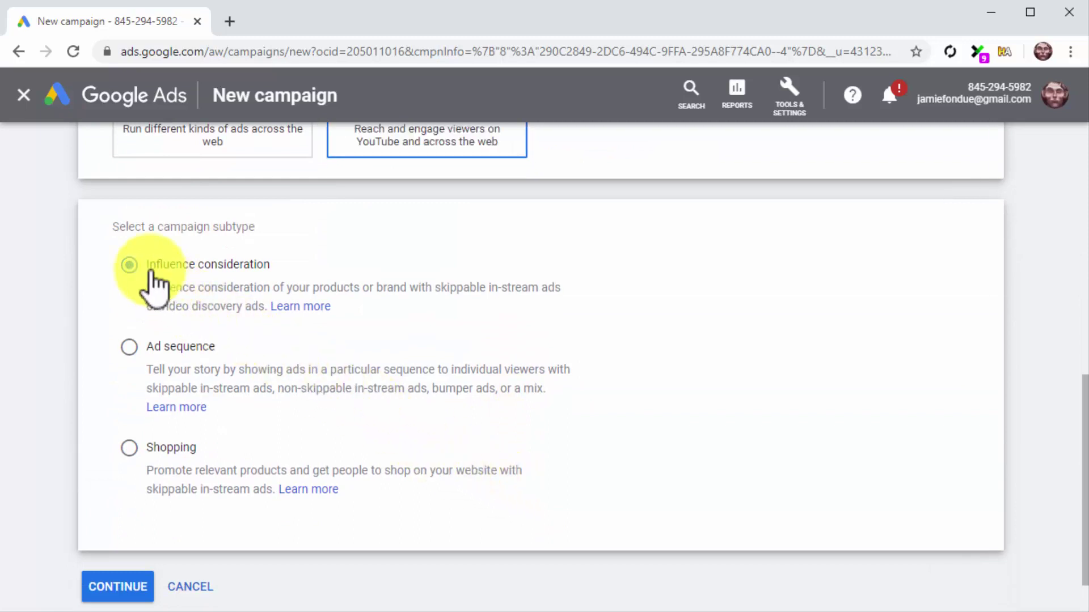
{"action": "left_click", "coordinate": [135, 262]}
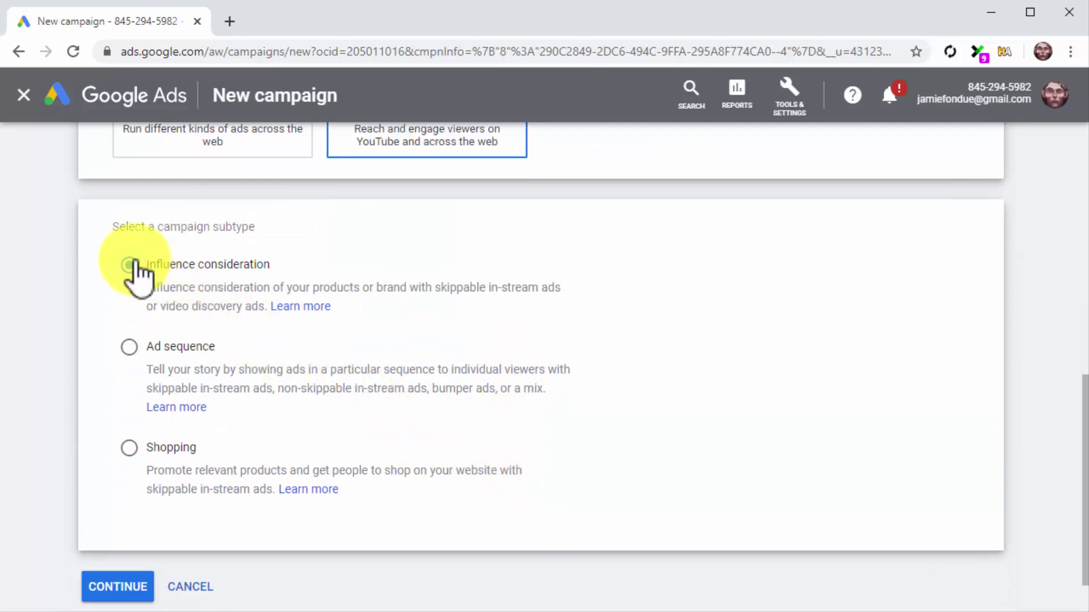
{"action": "left_click", "coordinate": [145, 592]}
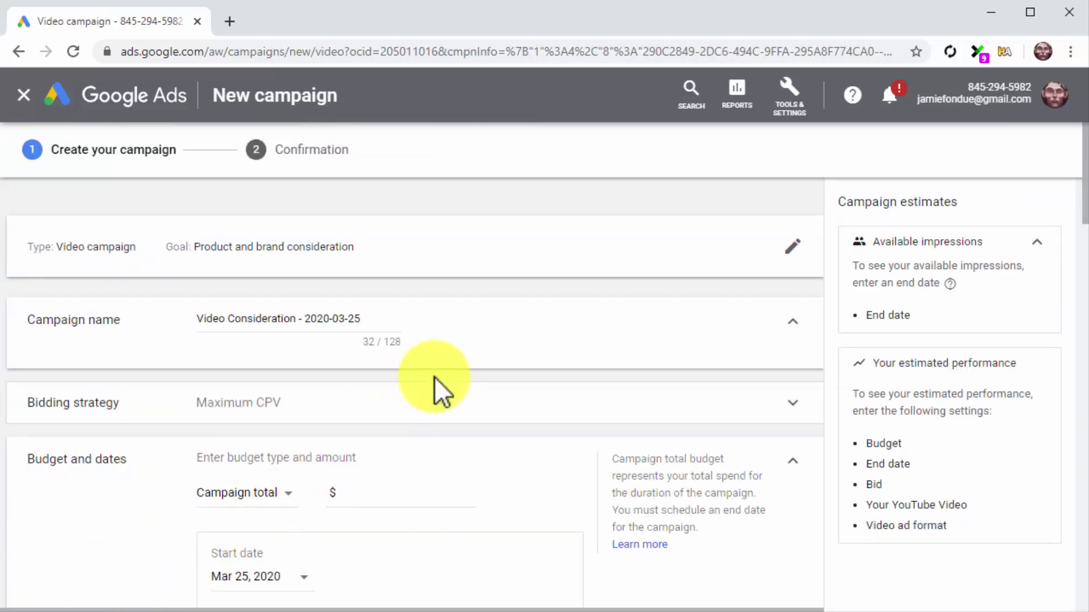
Rename the campaign to 'Product Consideration Campaign'.
{"action": "left_click", "coordinate": [376, 329]}
{"action": "key", "text": "ctrl+a"}
{"action": "type", "text": "Product Consideration Campaign"}
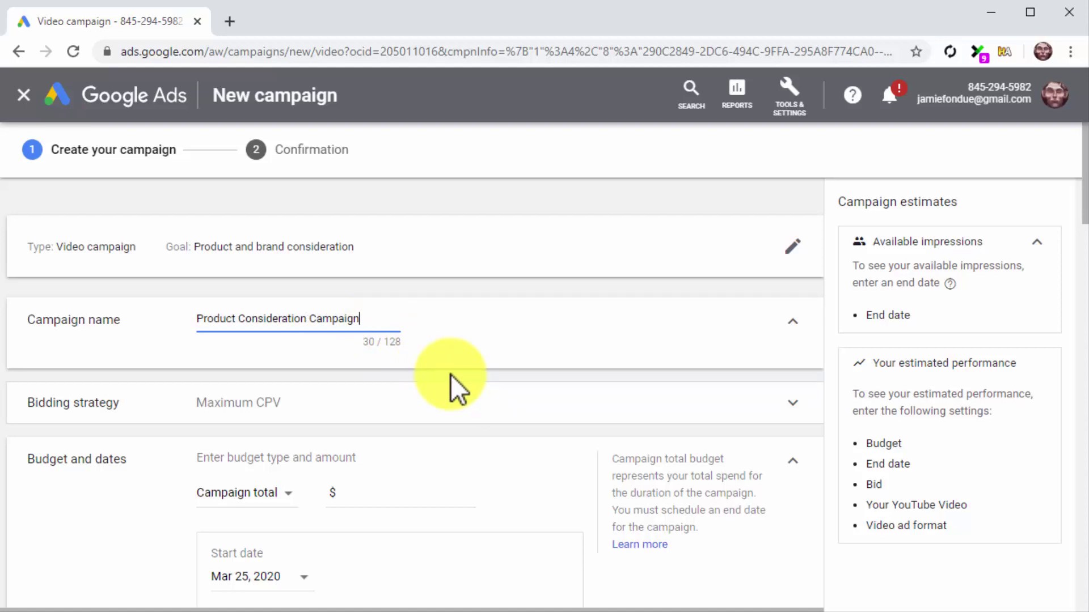
{"action": "scroll", "coordinate": [450, 374], "scroll_direction": "down", "scroll_amount": 2}
{"action": "scroll", "coordinate": [450, 374], "scroll_direction": "down", "scroll_amount": 2}
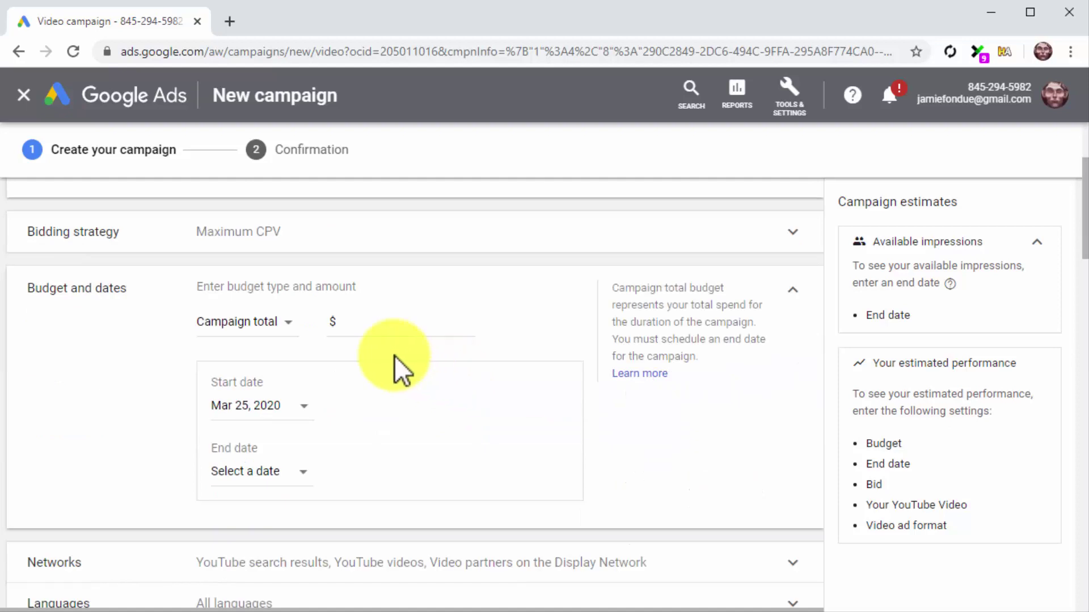
Set a daily budget of $8.00.
{"action": "left_click", "coordinate": [279, 329]}
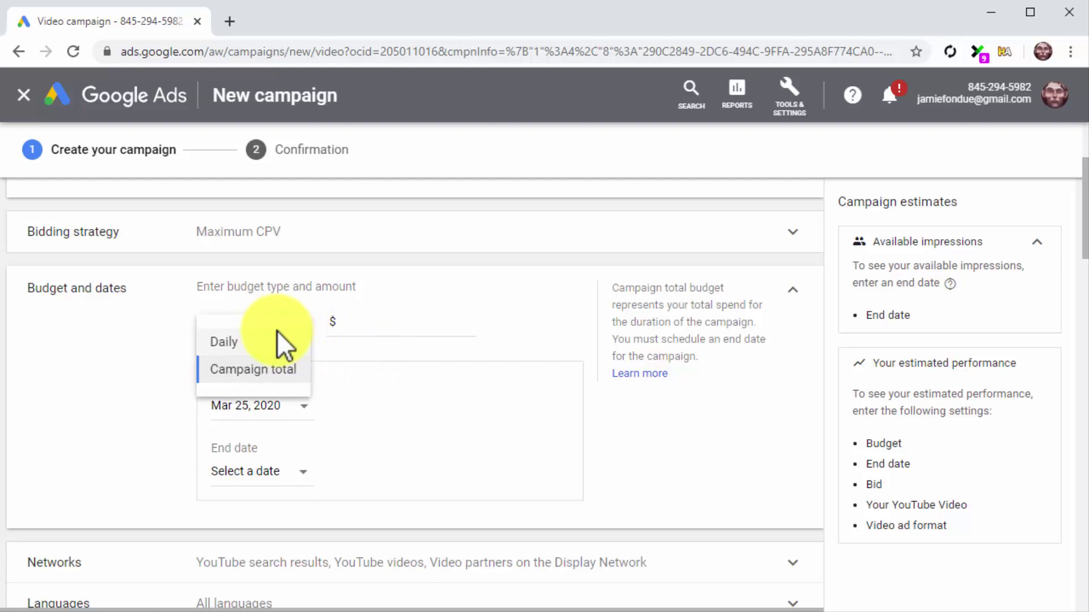
{"action": "left_click", "coordinate": [278, 339]}
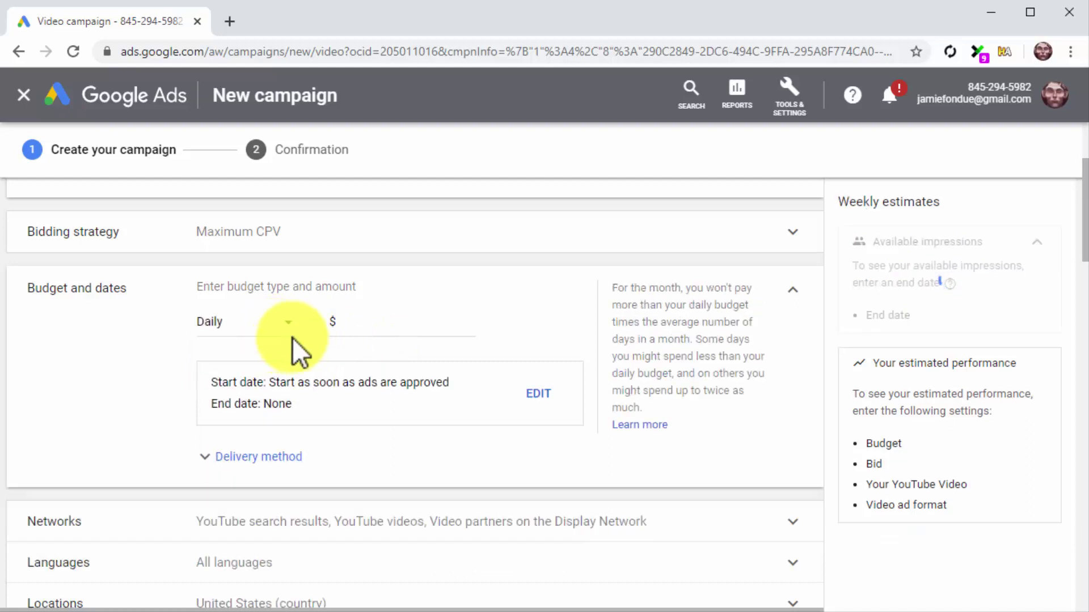
{"action": "left_click", "coordinate": [369, 334]}
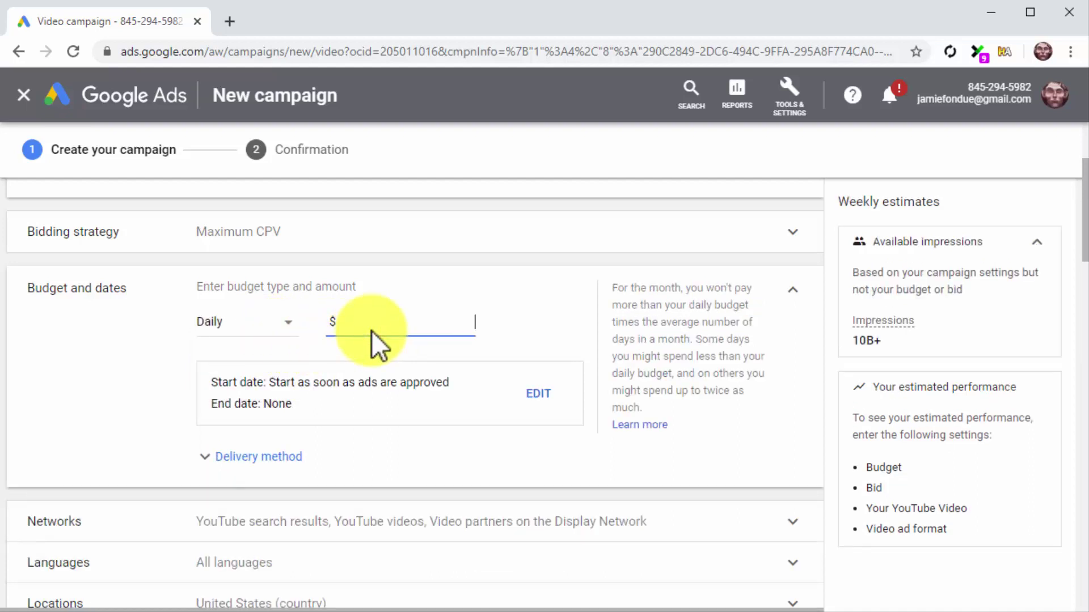
{"action": "type", "text": "8.00"}
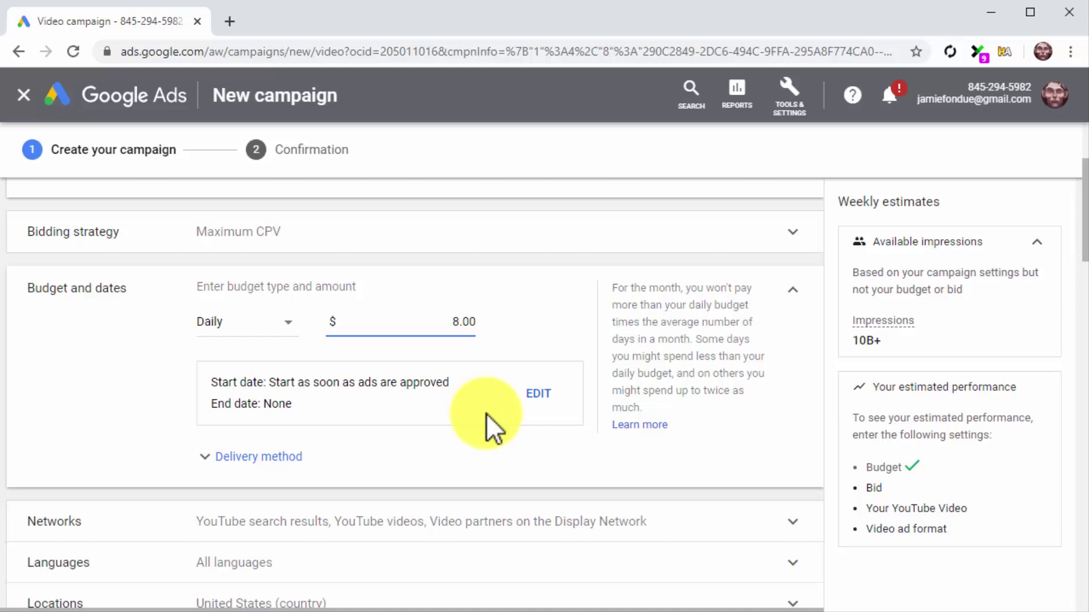
Restrict the campaign language to English.
{"action": "scroll", "coordinate": [485, 413], "scroll_direction": "down", "scroll_amount": 2}
{"action": "scroll", "coordinate": [485, 414], "scroll_direction": "down", "scroll_amount": 2}
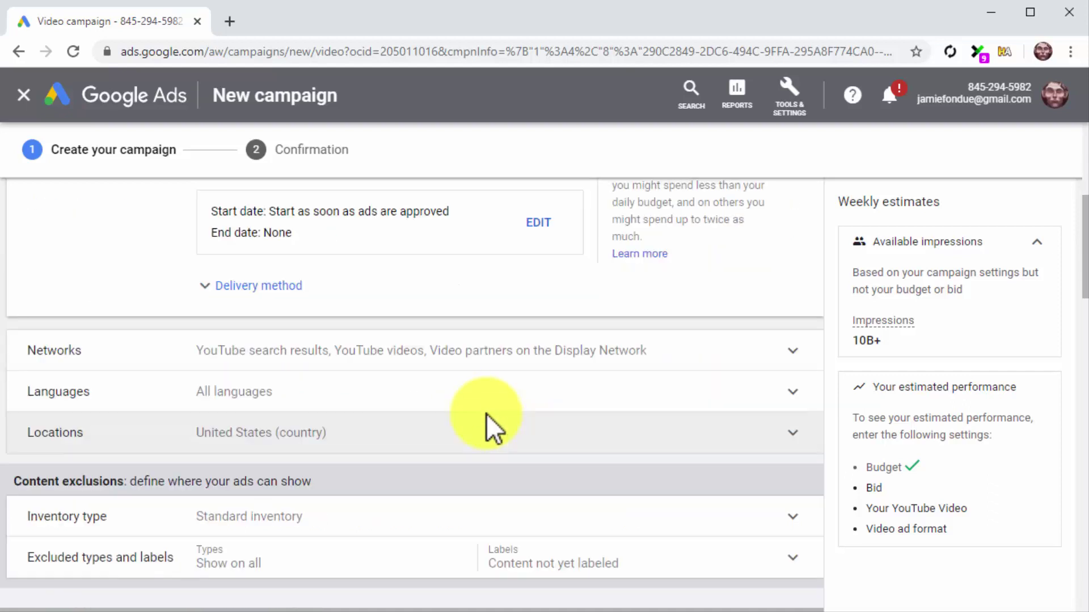
{"action": "left_click", "coordinate": [488, 398]}
{"action": "left_click", "coordinate": [386, 472]}
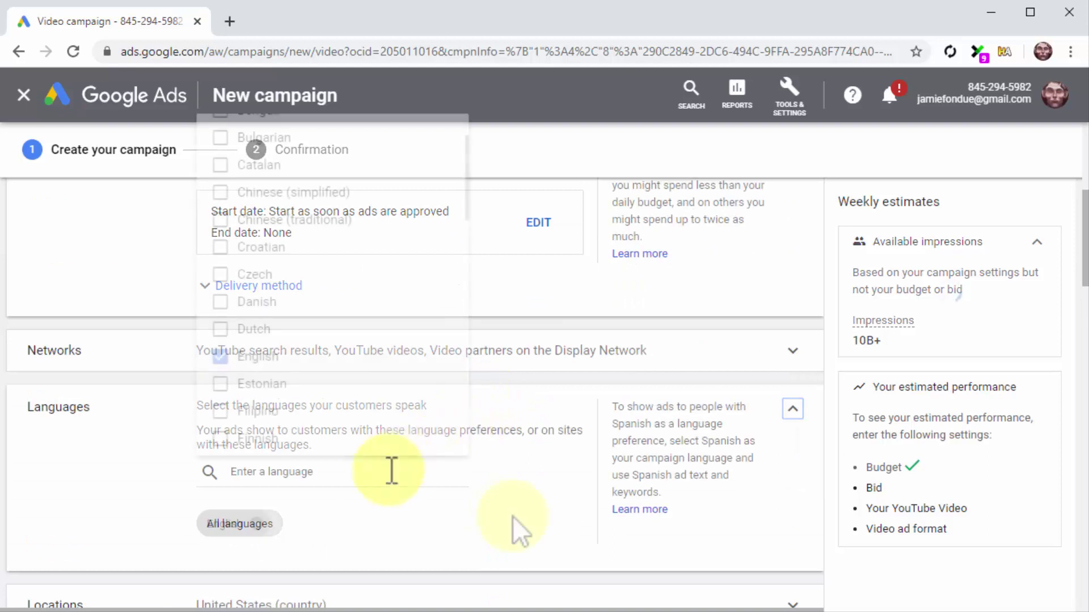
{"action": "scroll", "coordinate": [513, 516], "scroll_direction": "down", "scroll_amount": 2}
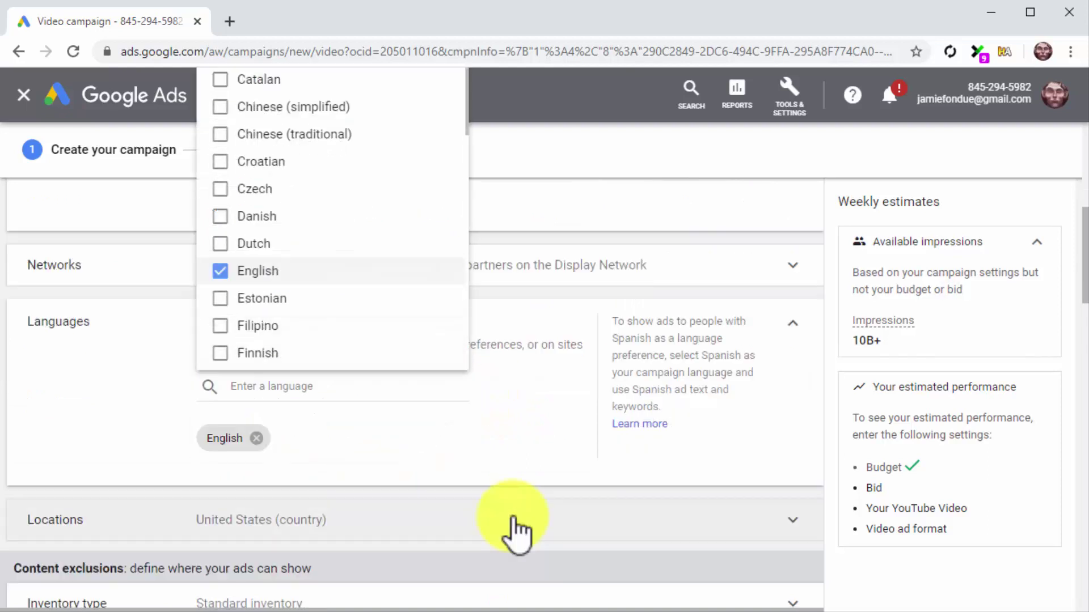
{"action": "scroll", "coordinate": [510, 525], "scroll_direction": "down", "scroll_amount": 2}
Target the United States and Canada as locations.
{"action": "left_click", "coordinate": [464, 456]}
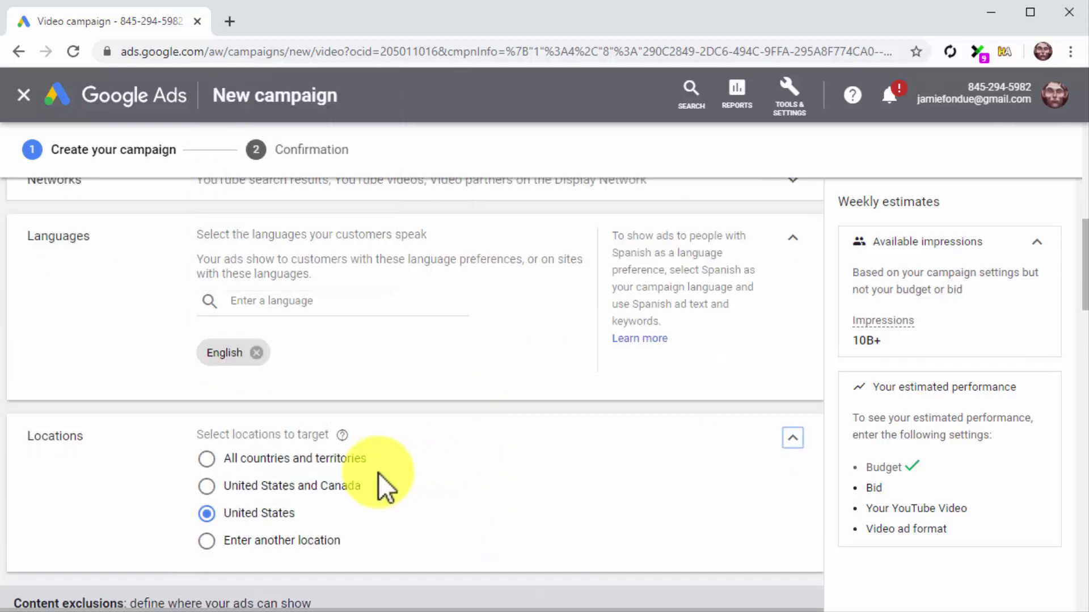
{"action": "left_click", "coordinate": [267, 486]}
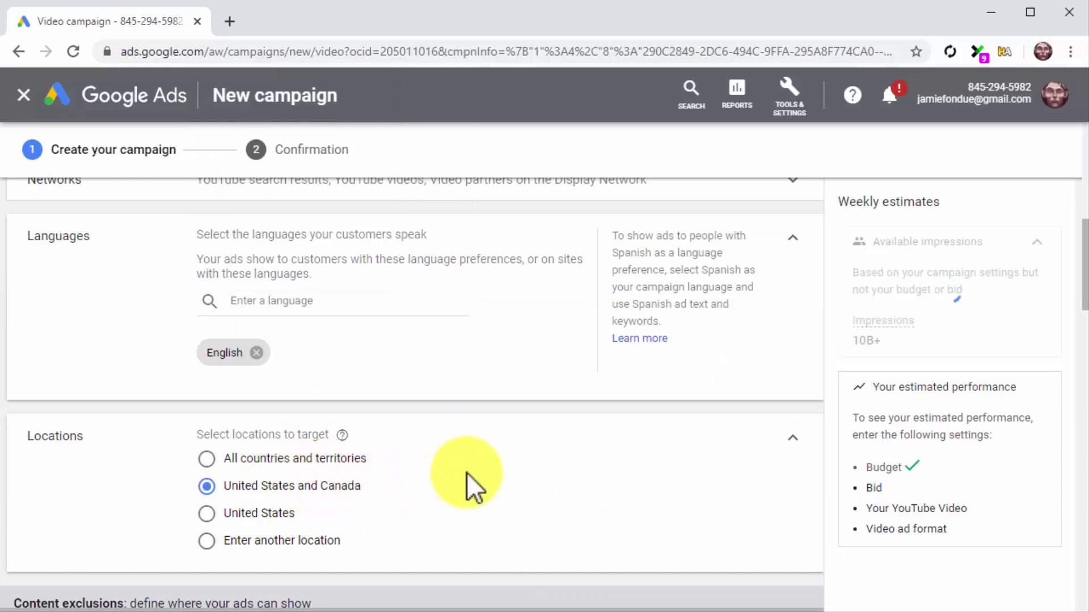
{"action": "scroll", "coordinate": [467, 479], "scroll_direction": "down", "scroll_amount": 1}
{"action": "scroll", "coordinate": [467, 479], "scroll_direction": "down", "scroll_amount": 1}
{"action": "scroll", "coordinate": [468, 479], "scroll_direction": "down", "scroll_amount": 1}
{"action": "scroll", "coordinate": [467, 474], "scroll_direction": "down", "scroll_amount": 2}
Rename the ad group to 'Product Consideration Ad Group'.
{"action": "left_click", "coordinate": [368, 420]}
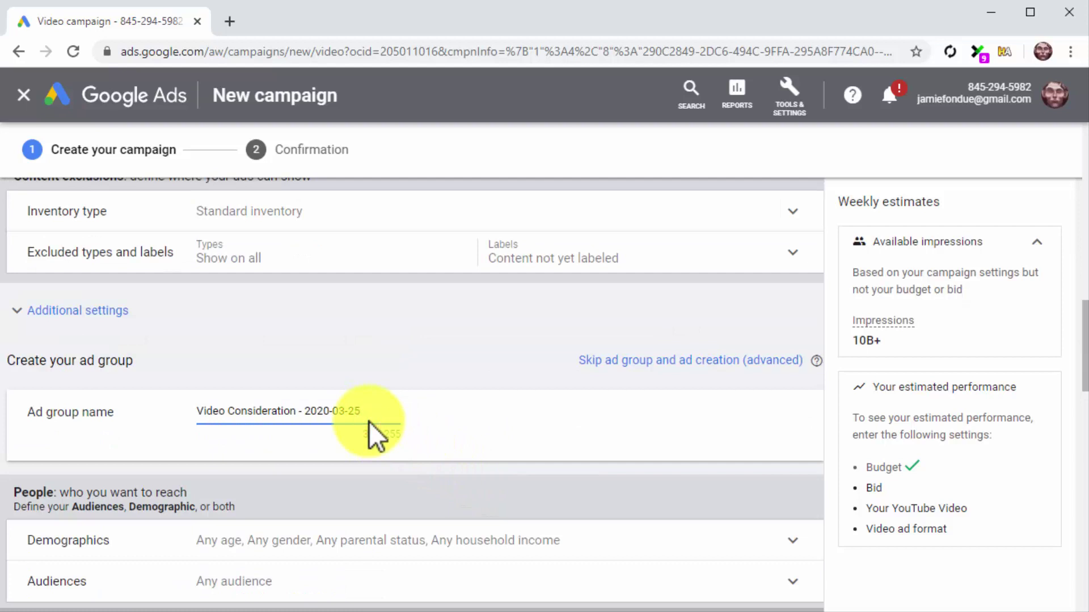
{"action": "key", "text": "ctrl+a"}
{"action": "type", "text": "Product Consideration Ad Group"}
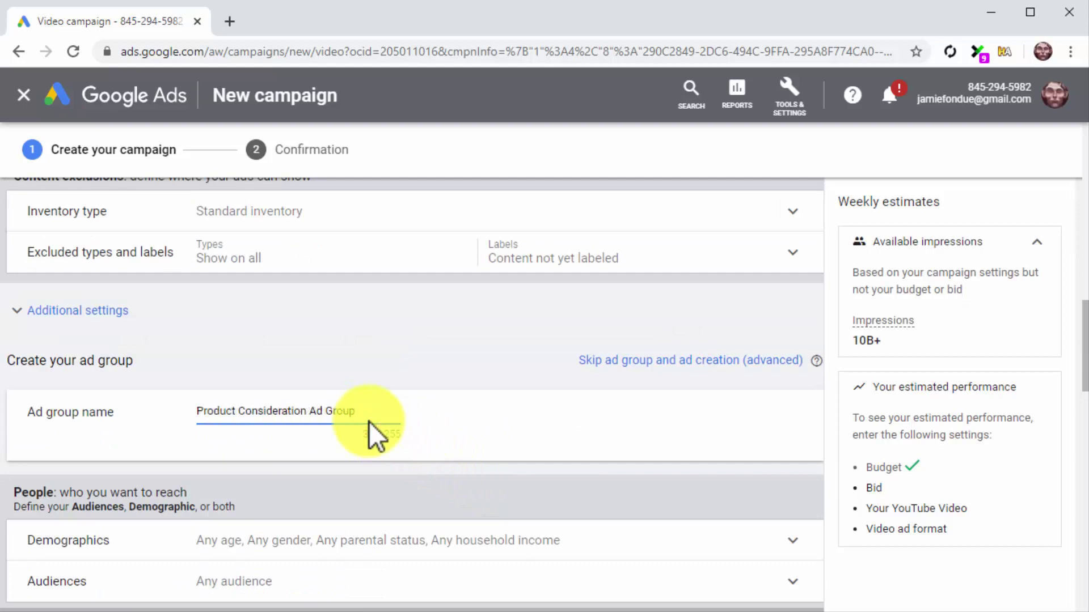
{"action": "scroll", "coordinate": [369, 421], "scroll_direction": "down", "scroll_amount": 1}
{"action": "scroll", "coordinate": [369, 433], "scroll_direction": "down", "scroll_amount": 1}
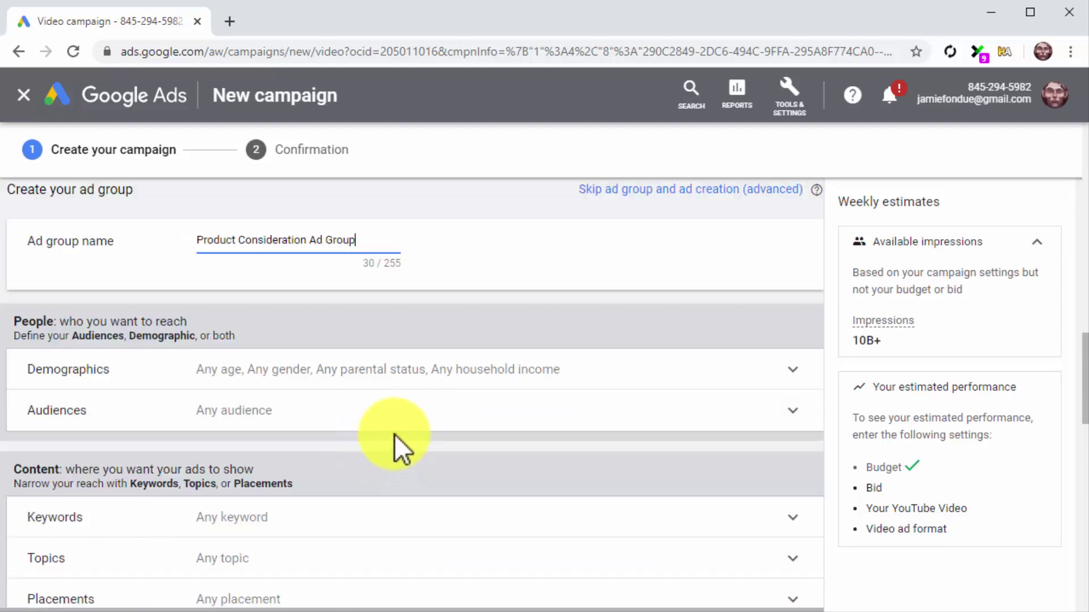
Add the Food, Sports & Fitness, Health & Fitness Buffs and Health Care Education audiences.
{"action": "left_click", "coordinate": [536, 370]}
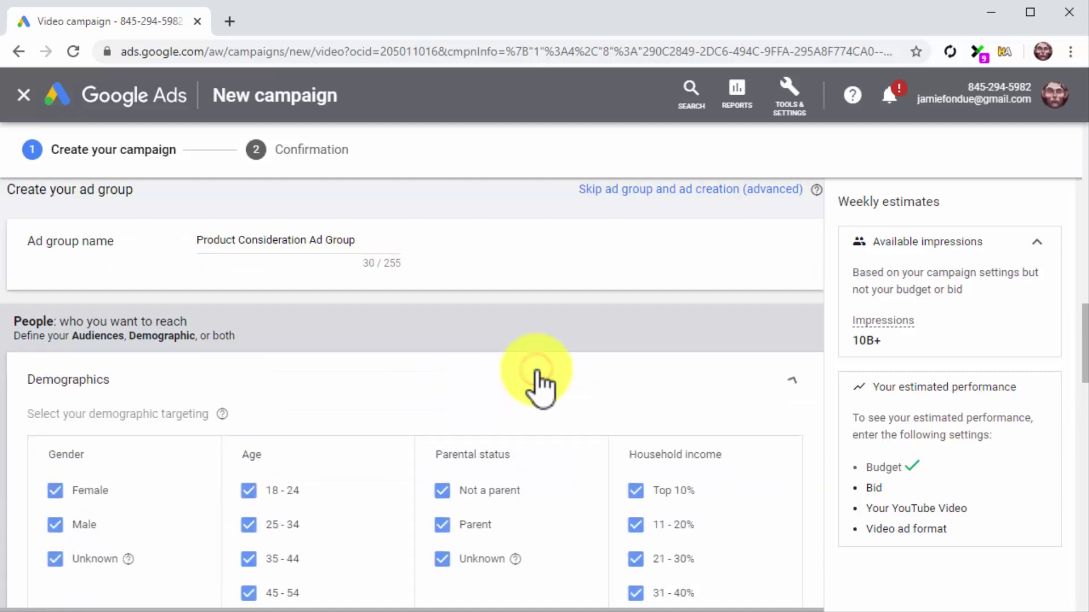
{"action": "scroll", "coordinate": [539, 385], "scroll_direction": "down", "scroll_amount": 1}
{"action": "scroll", "coordinate": [536, 372], "scroll_direction": "down", "scroll_amount": 1}
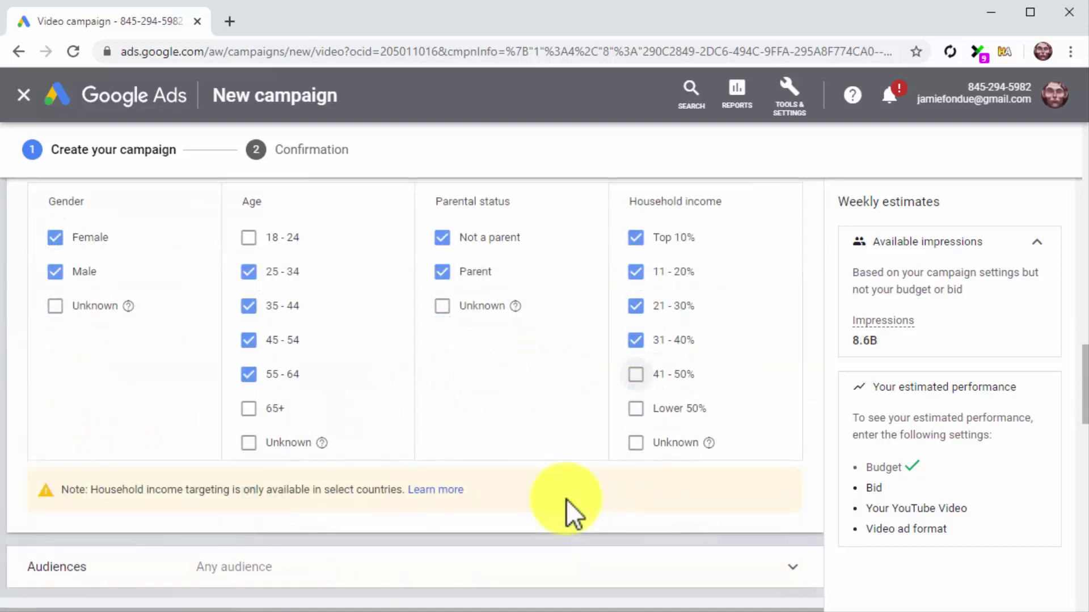
{"action": "scroll", "coordinate": [565, 499], "scroll_direction": "down", "scroll_amount": 3}
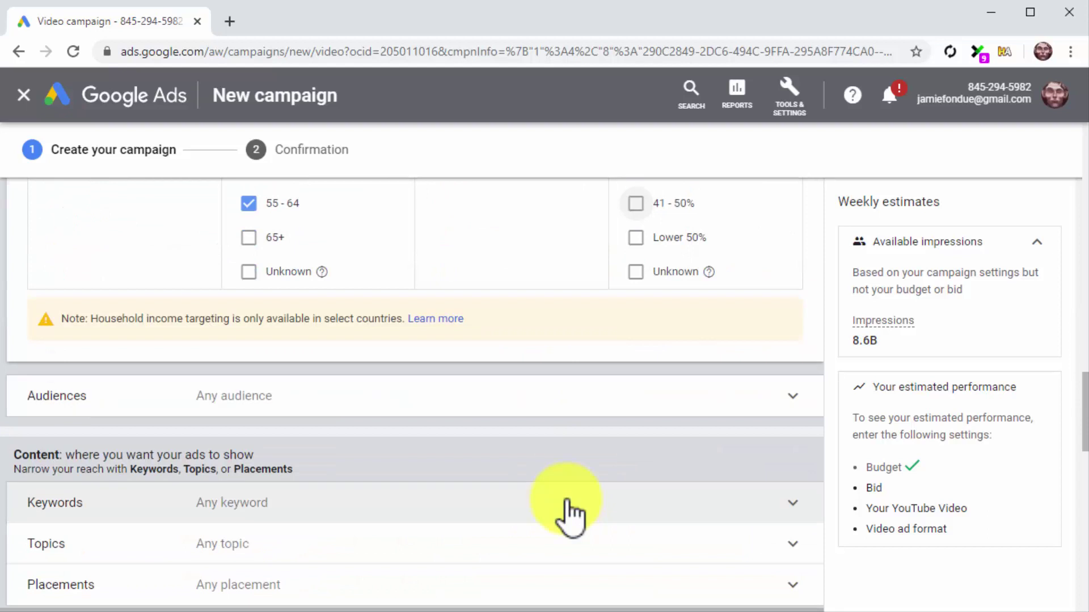
{"action": "left_click", "coordinate": [519, 411]}
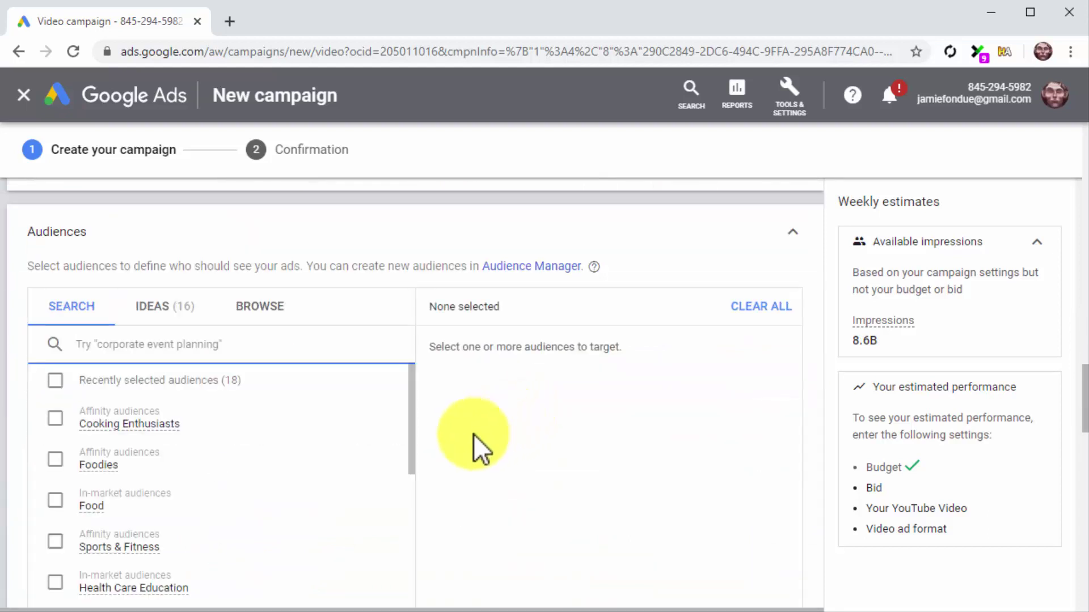
{"action": "left_click_drag", "start_coordinate": [414, 424], "coordinate": [413, 450]}
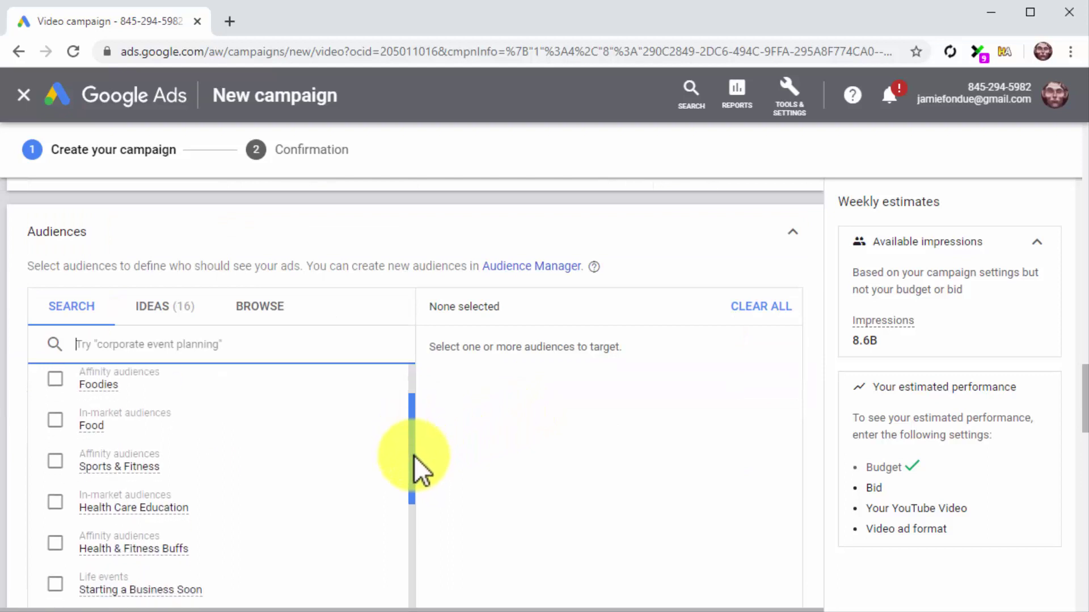
{"action": "left_click", "coordinate": [57, 425]}
{"action": "left_click", "coordinate": [55, 461]}
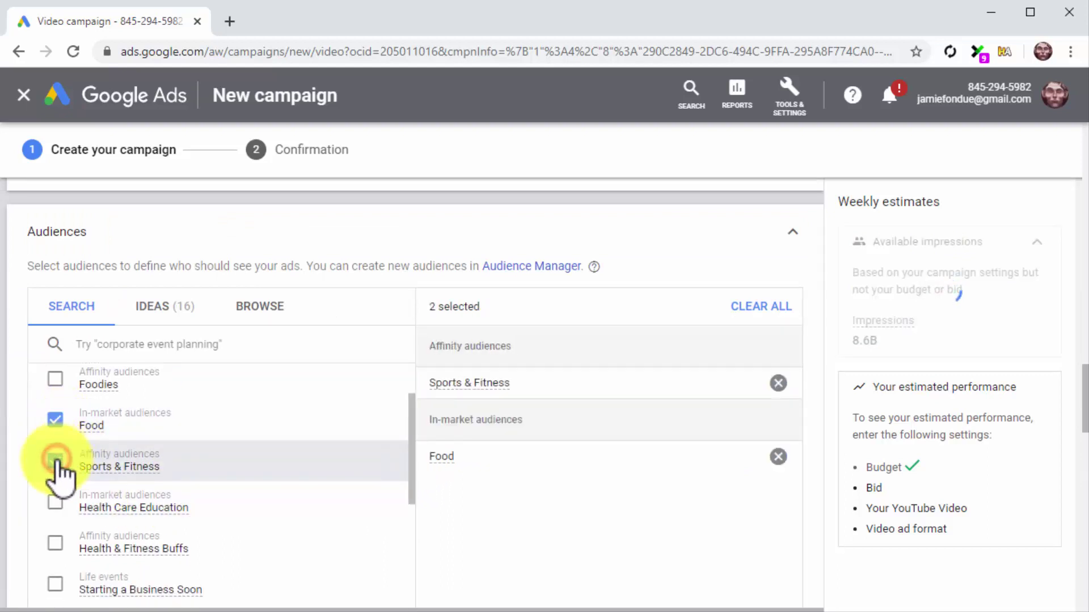
{"action": "left_click", "coordinate": [55, 544]}
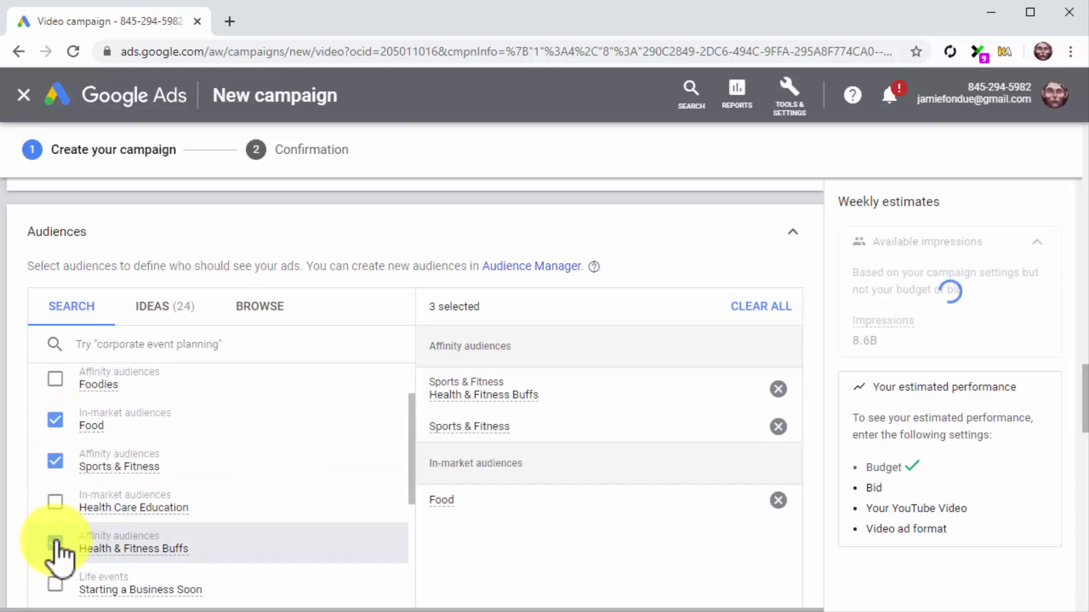
{"action": "left_click", "coordinate": [56, 503]}
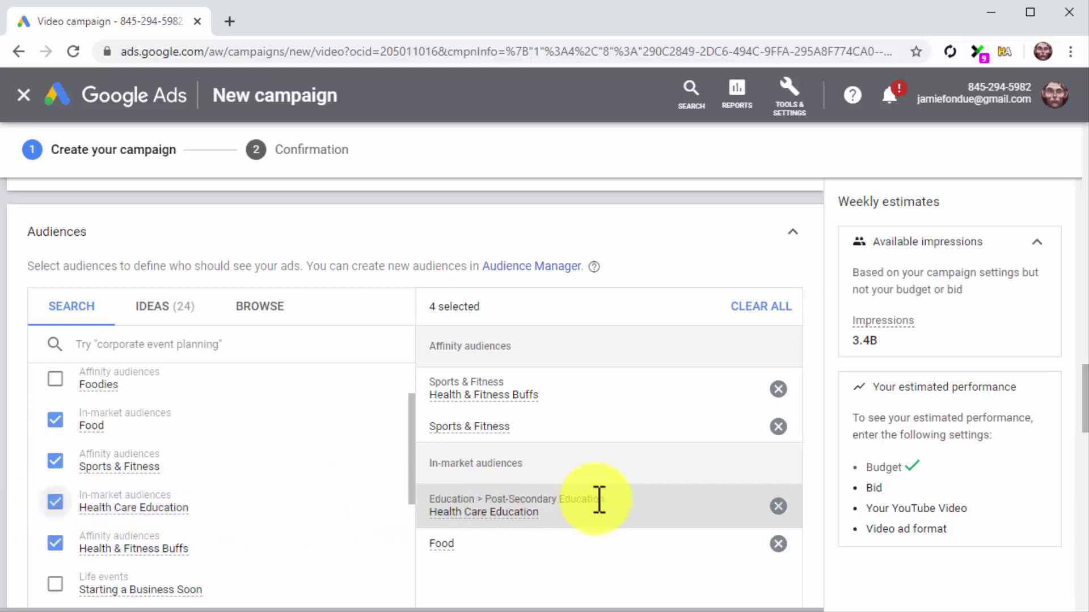
{"action": "scroll", "coordinate": [597, 499], "scroll_direction": "down", "scroll_amount": 3}
{"action": "scroll", "coordinate": [597, 499], "scroll_direction": "down", "scroll_amount": 2}
Add the content keywords healthy eating, healthy foods and healthy living.
{"action": "scroll", "coordinate": [596, 510], "scroll_direction": "down", "scroll_amount": 3}
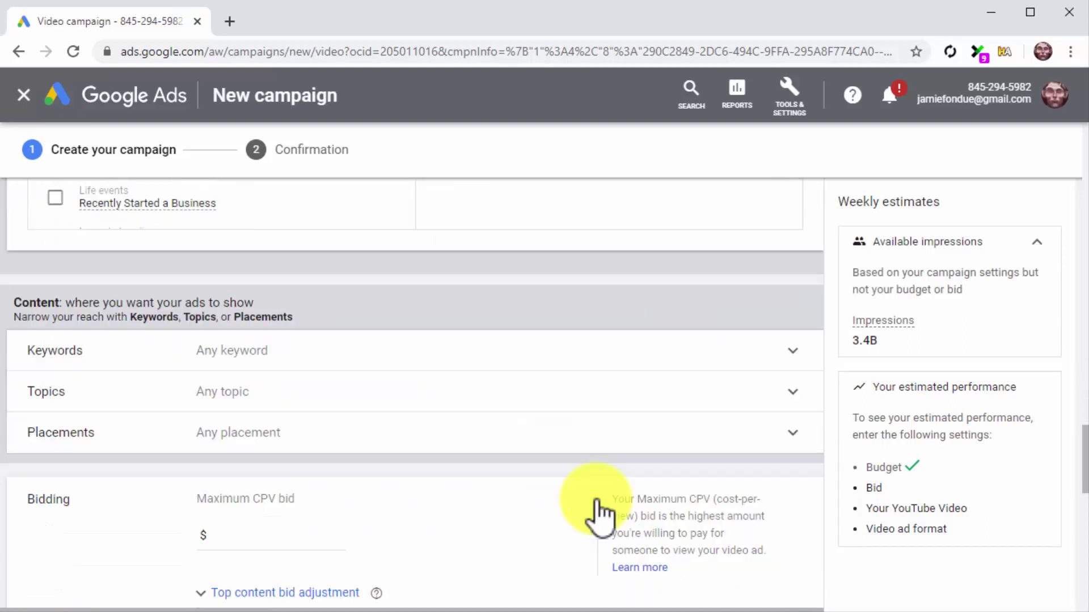
{"action": "left_click", "coordinate": [524, 366]}
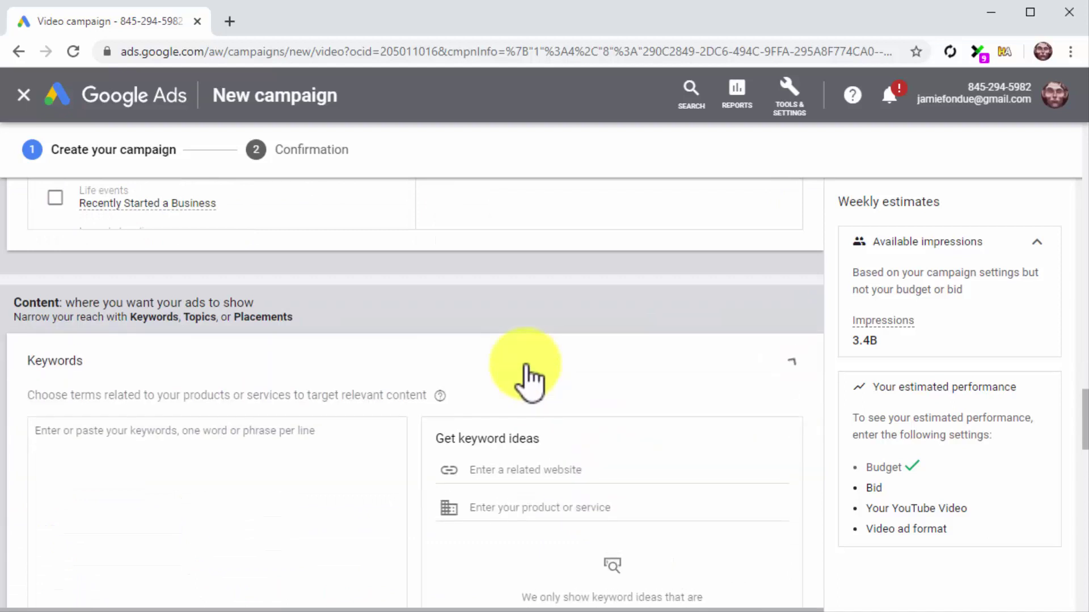
{"action": "left_click", "coordinate": [373, 453]}
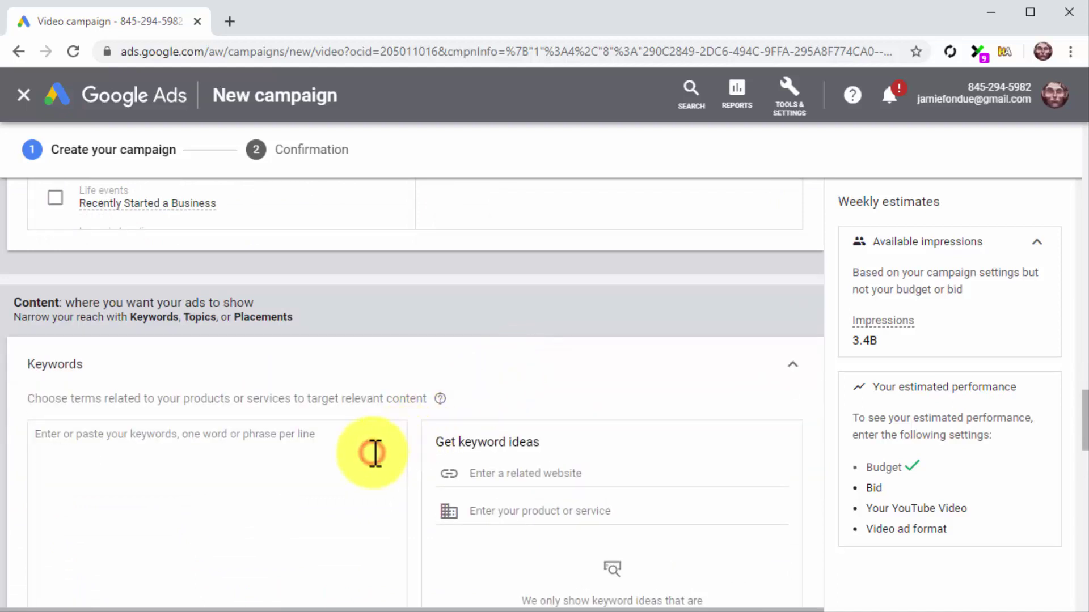
{"action": "type", "text": "healthy eating healthy foods healthy living"}
{"action": "scroll", "coordinate": [442, 499], "scroll_direction": "down", "scroll_amount": 2}
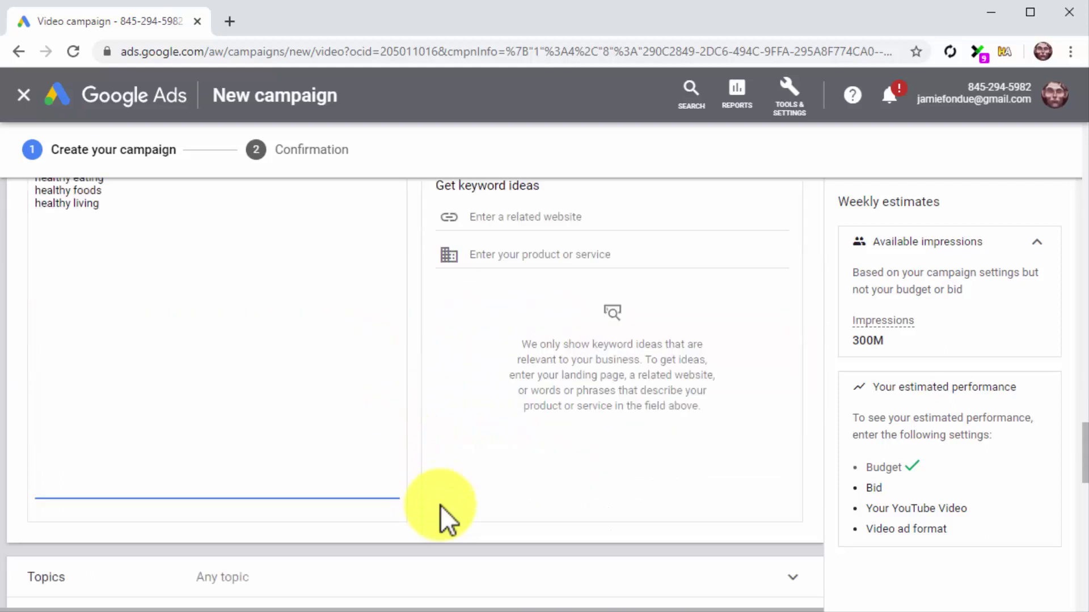
{"action": "scroll", "coordinate": [445, 506], "scroll_direction": "down", "scroll_amount": 4}
{"action": "left_click", "coordinate": [488, 414]}
Add Beauty & Fitness, Food & Drink and Health as content topics.
{"action": "scroll", "coordinate": [470, 488], "scroll_direction": "down", "scroll_amount": 3}
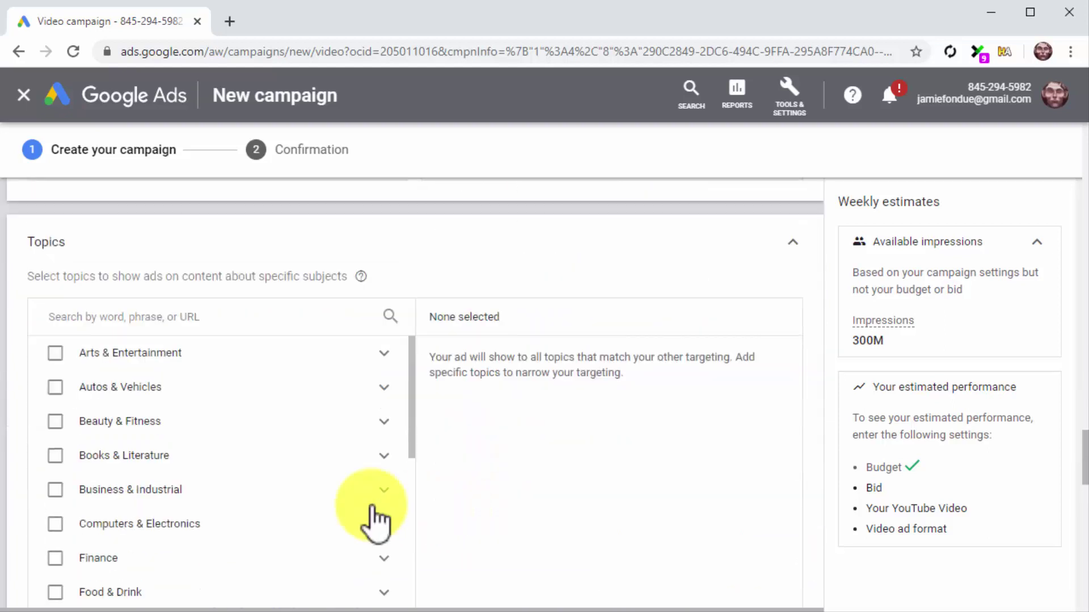
{"action": "left_click", "coordinate": [55, 423]}
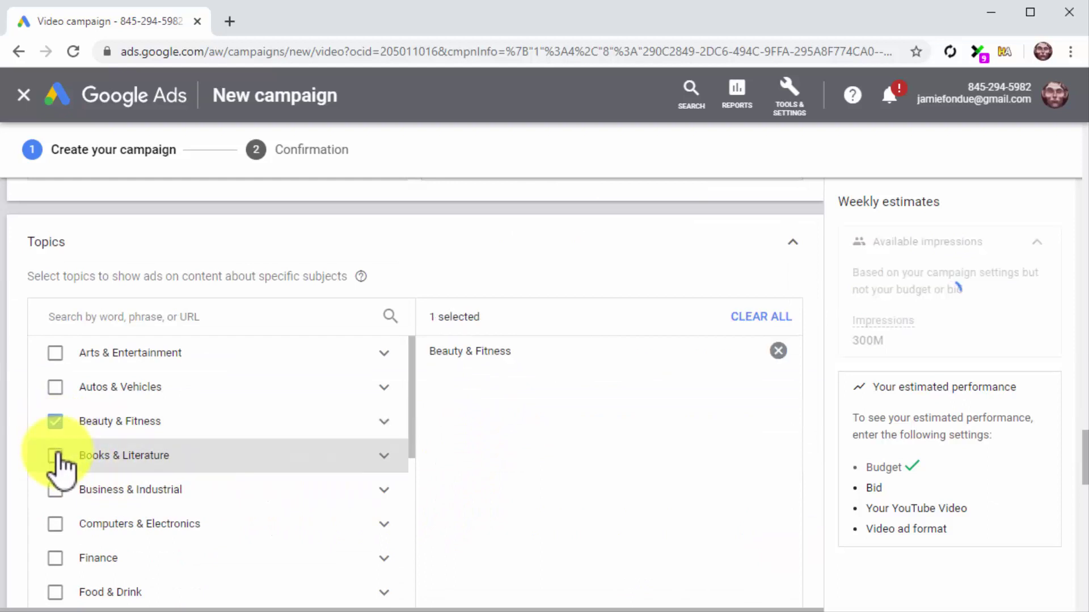
{"action": "scroll", "coordinate": [60, 460], "scroll_direction": "down", "scroll_amount": 3}
{"action": "scroll", "coordinate": [59, 442], "scroll_direction": "down", "scroll_amount": 1}
{"action": "scroll", "coordinate": [60, 386], "scroll_direction": "up", "scroll_amount": 1}
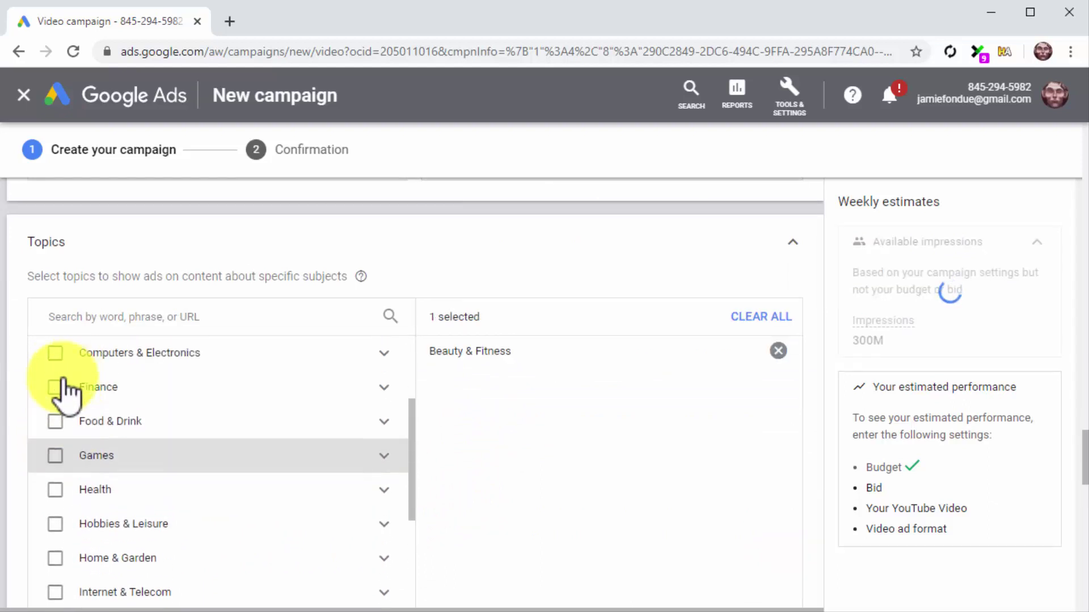
{"action": "left_click", "coordinate": [55, 422]}
{"action": "left_click", "coordinate": [55, 491]}
{"action": "scroll", "coordinate": [540, 485], "scroll_direction": "down", "scroll_amount": 6}
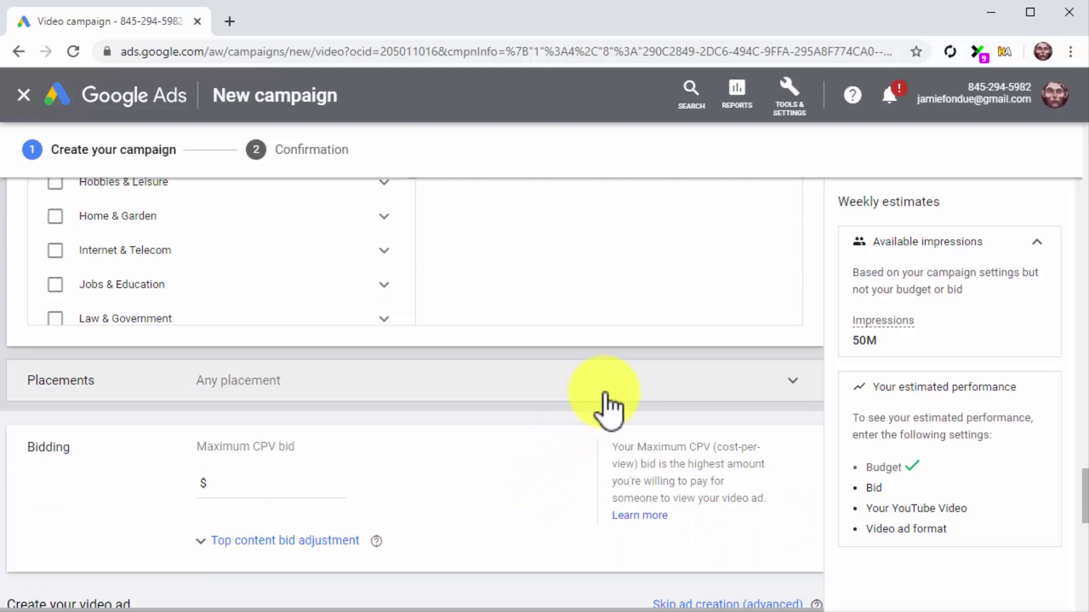
Enter 0.50 as the maximum CPV bid.
{"action": "scroll", "coordinate": [533, 477], "scroll_direction": "down", "scroll_amount": 3}
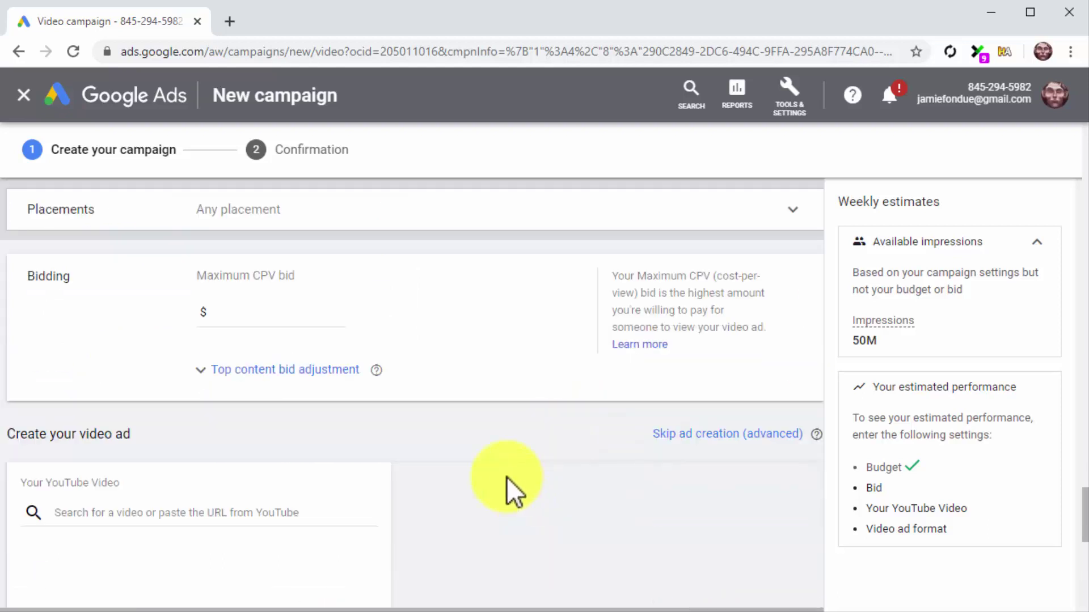
{"action": "left_click", "coordinate": [295, 322]}
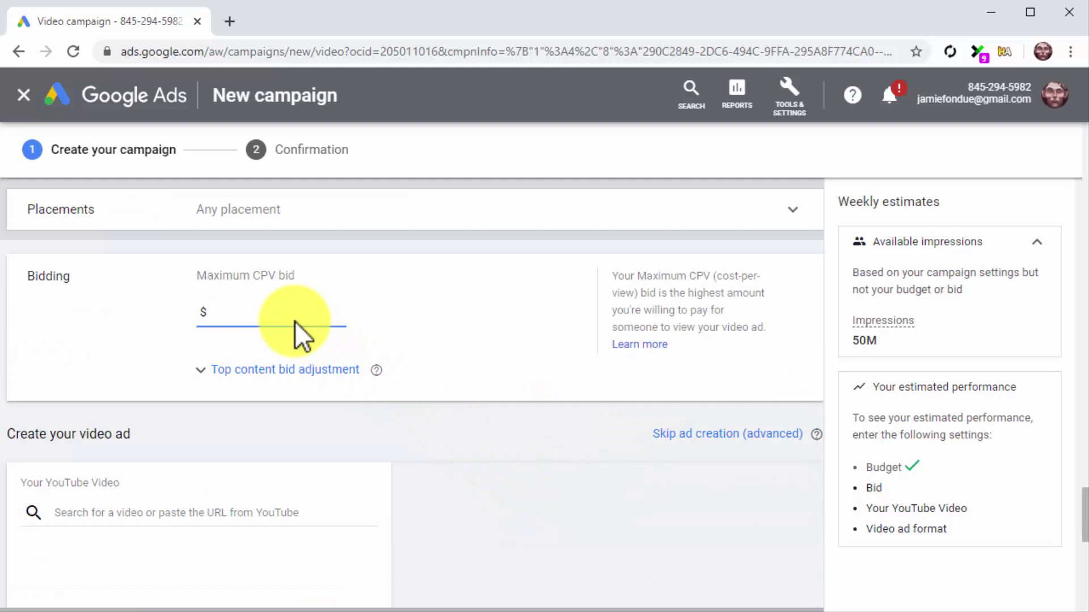
{"action": "type", "text": "0.50"}
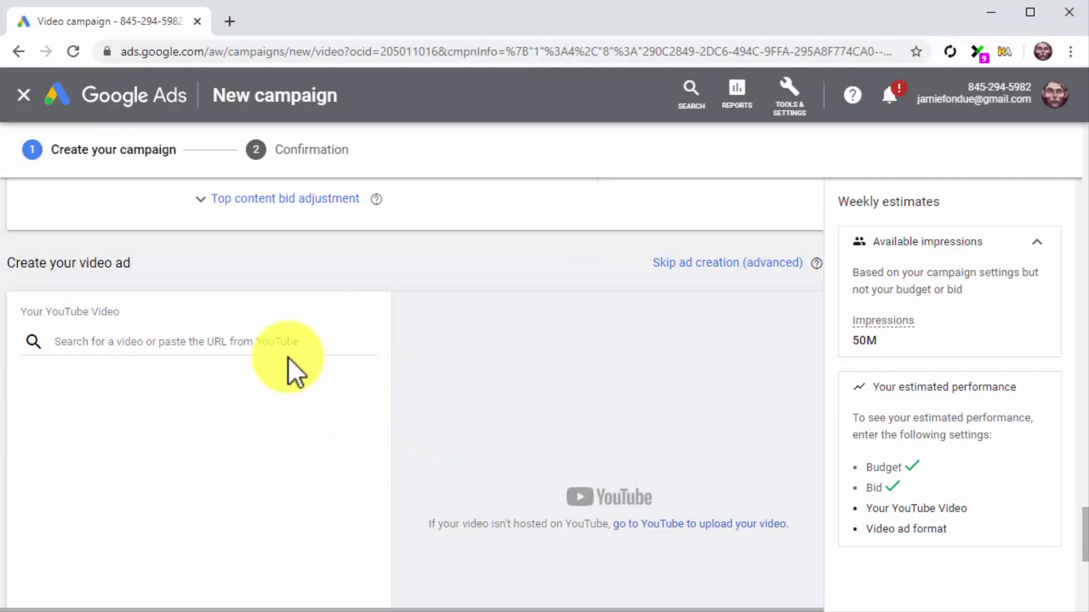
Attach the healthy-eating-tips YouTube video by its link and choose the video discovery ad format.
{"action": "left_click", "coordinate": [275, 343]}
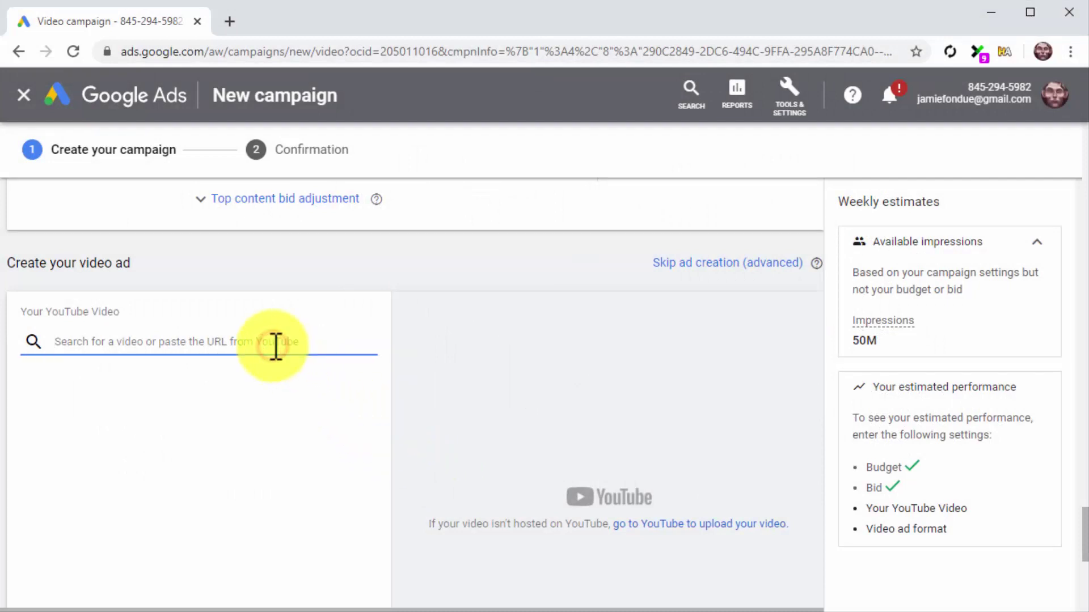
{"action": "type", "text": "https://youtu.be/VljfqRu8LPI"}
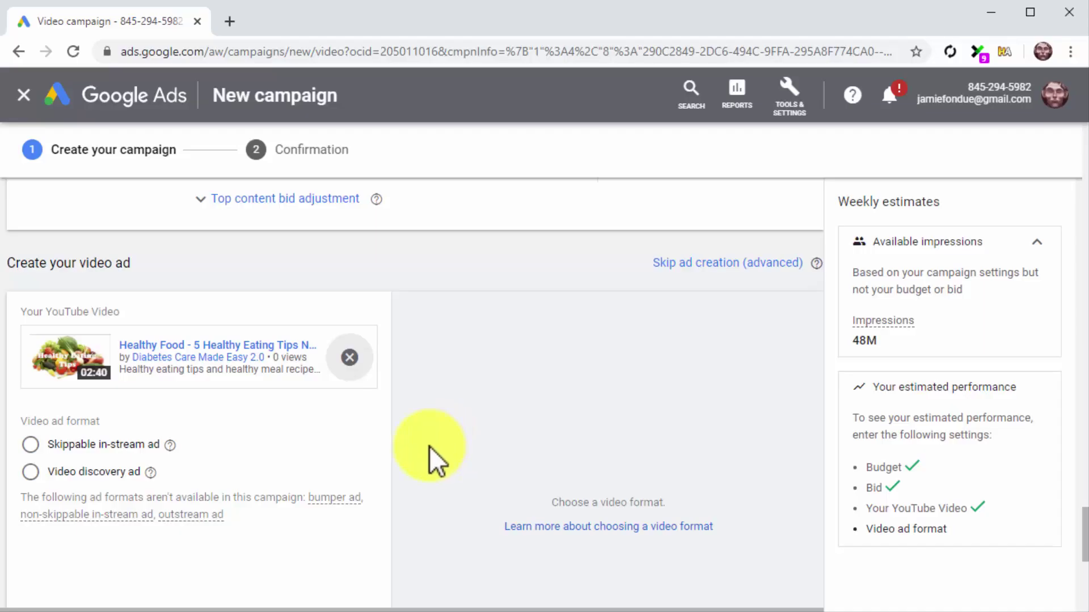
{"action": "left_click", "coordinate": [27, 474]}
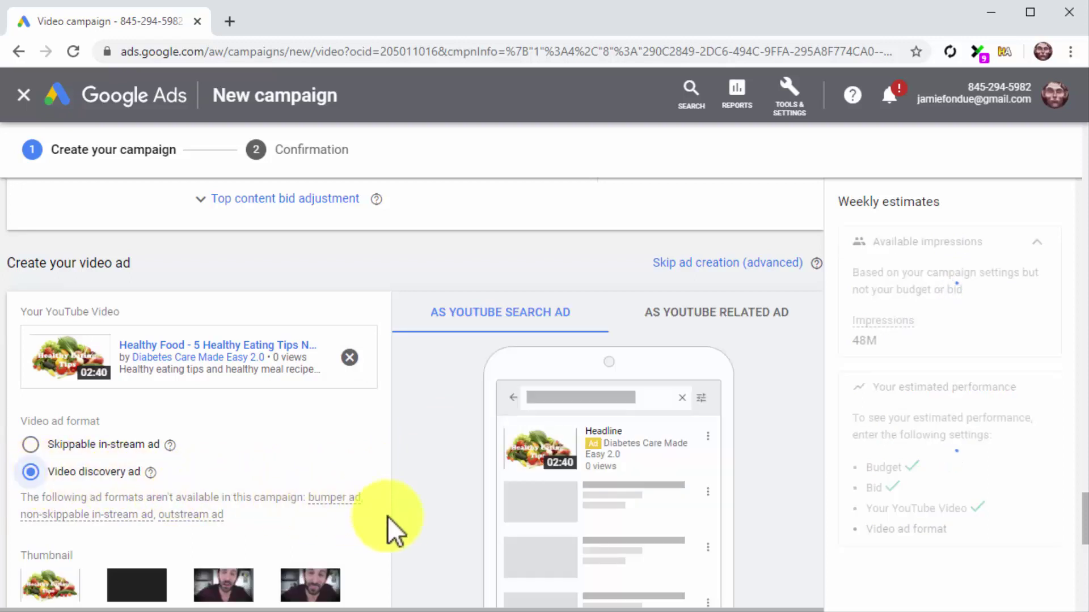
{"action": "scroll", "coordinate": [394, 519], "scroll_direction": "down", "scroll_amount": 2}
{"action": "scroll", "coordinate": [393, 518], "scroll_direction": "down", "scroll_amount": 1}
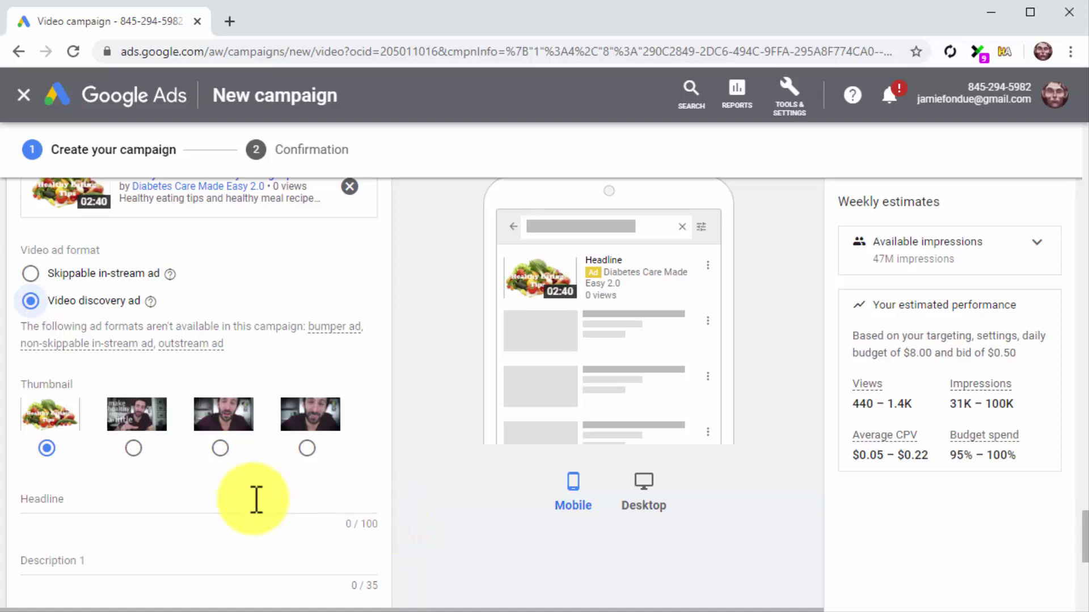
Use the healthy-food thumbnail and enter the headline 'Healthy food company insiders speak up'.
{"action": "left_click", "coordinate": [47, 450]}
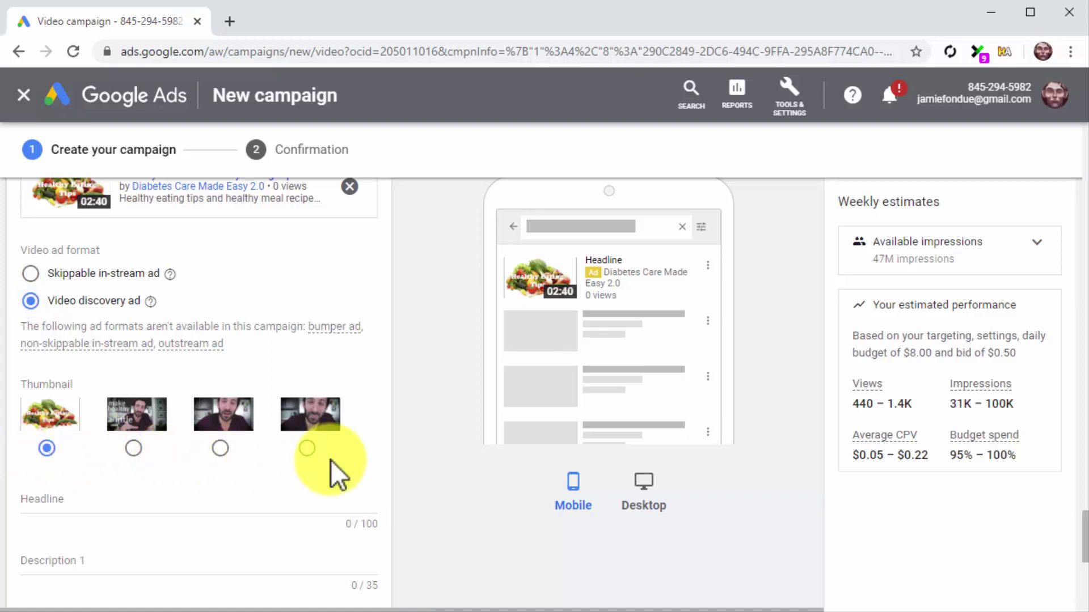
{"action": "scroll", "coordinate": [410, 508], "scroll_direction": "down", "scroll_amount": 3}
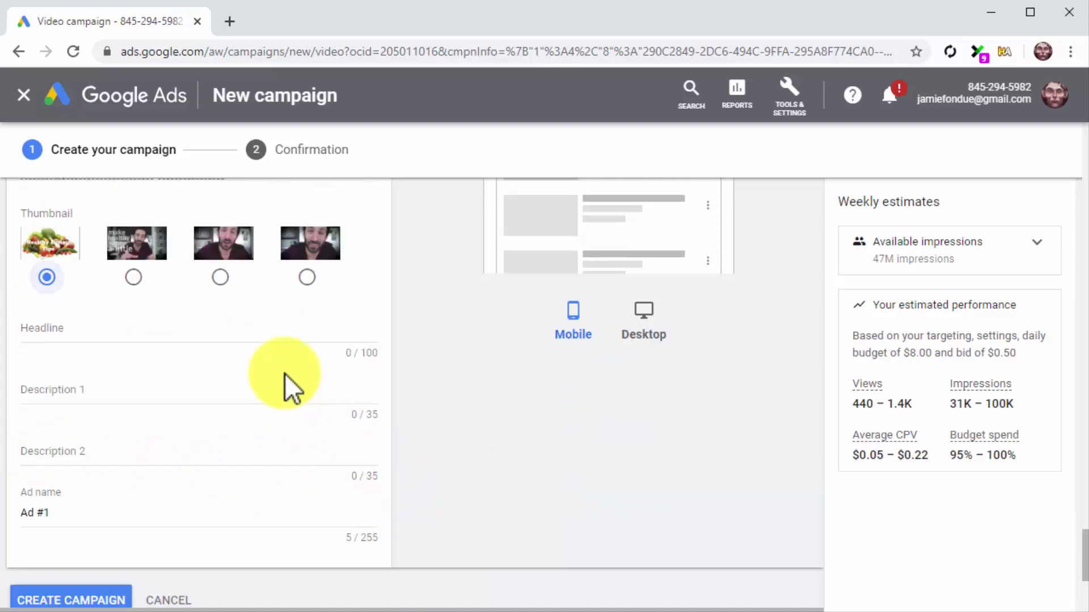
{"action": "left_click", "coordinate": [247, 332]}
{"action": "type", "text": "Healthy food company insiders speak up"}
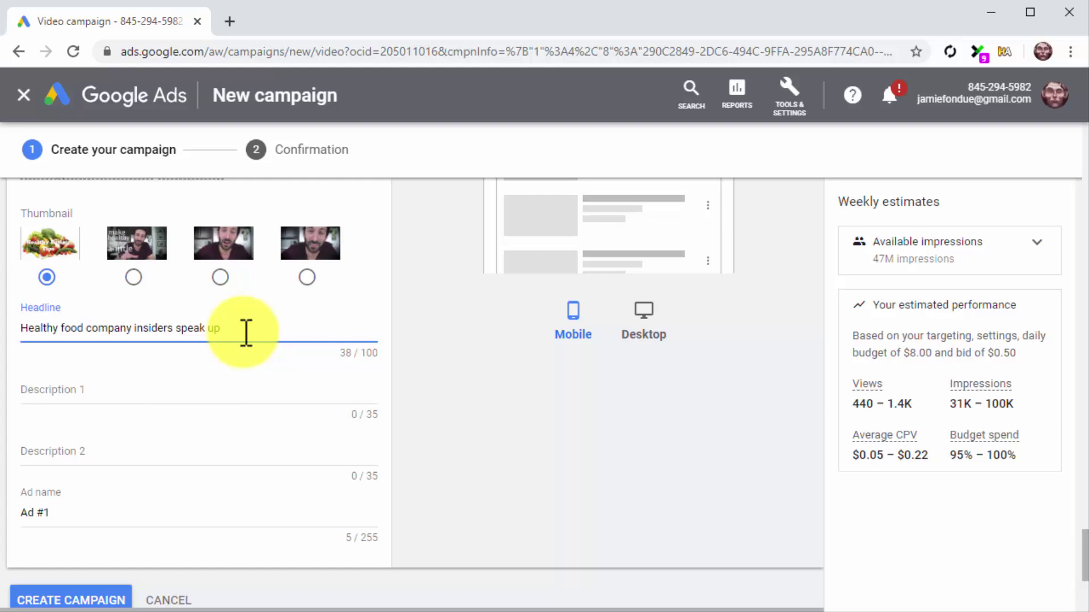
Enter descriptions 'Healthy eating tips' and 'Healthy food recipes'.
{"action": "left_click", "coordinate": [351, 390]}
{"action": "type", "text": "Healthy eating tips"}
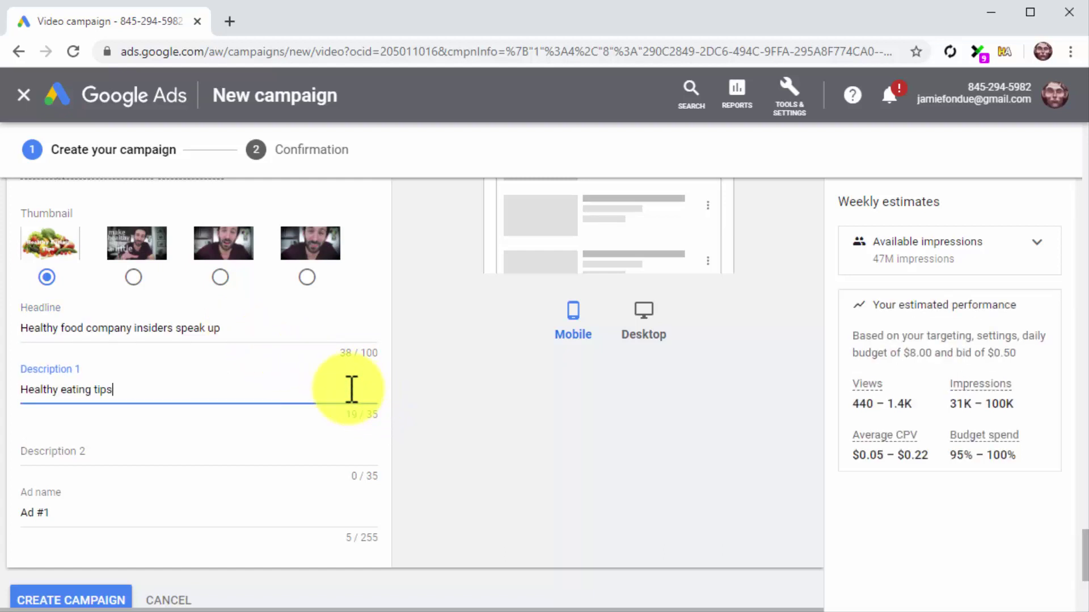
{"action": "left_click", "coordinate": [292, 451]}
{"action": "type", "text": "Healthy food recipes"}
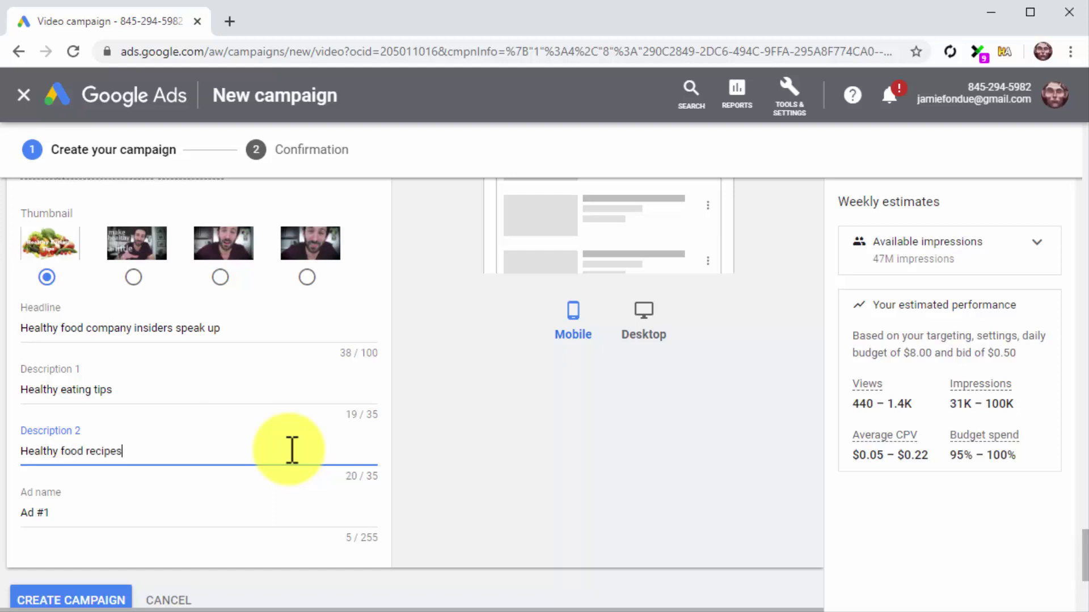
Prefix the ad name with 'Product Consideration' to make 'Product Consideration Ad #1'.
{"action": "scroll", "coordinate": [291, 451], "scroll_direction": "down", "scroll_amount": 2}
{"action": "left_click", "coordinate": [269, 432]}
{"action": "type", "text": "Product Consideration"}
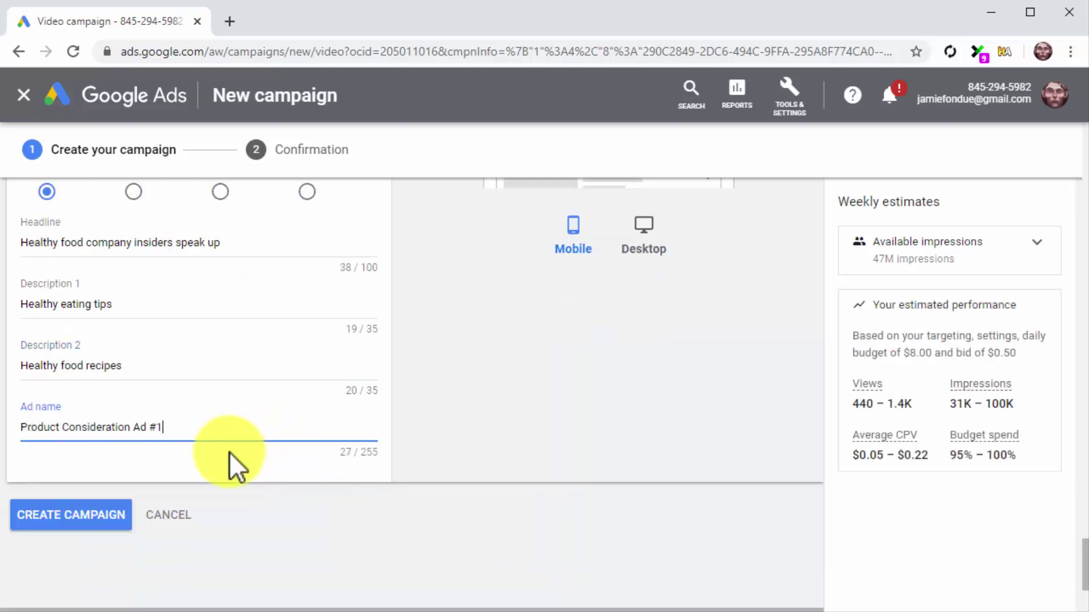
Submit the finished video campaign with CREATE CAMPAIGN.
{"action": "left_click", "coordinate": [107, 513]}
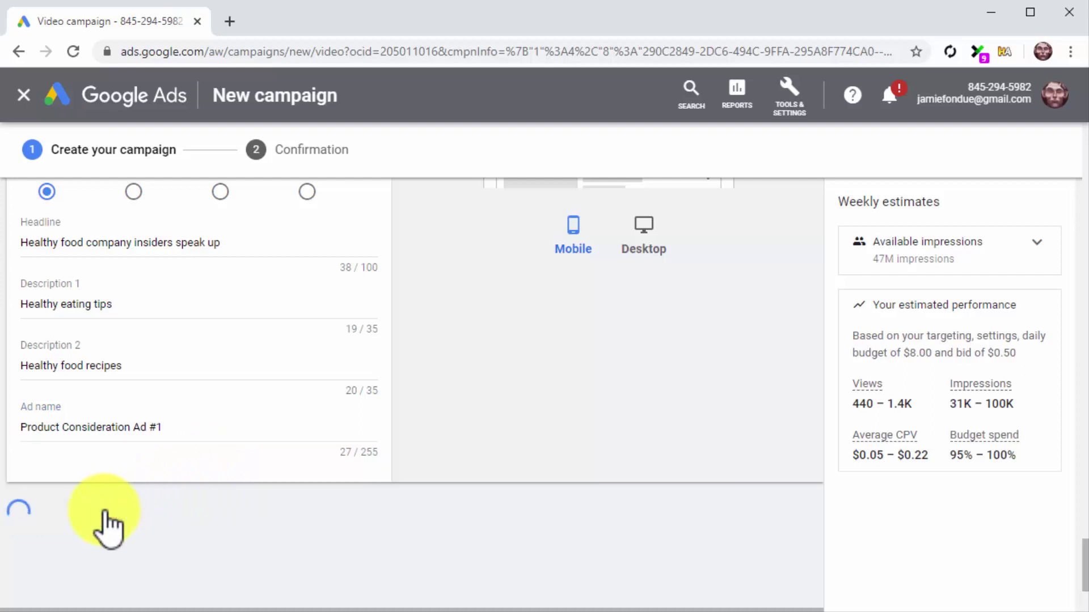